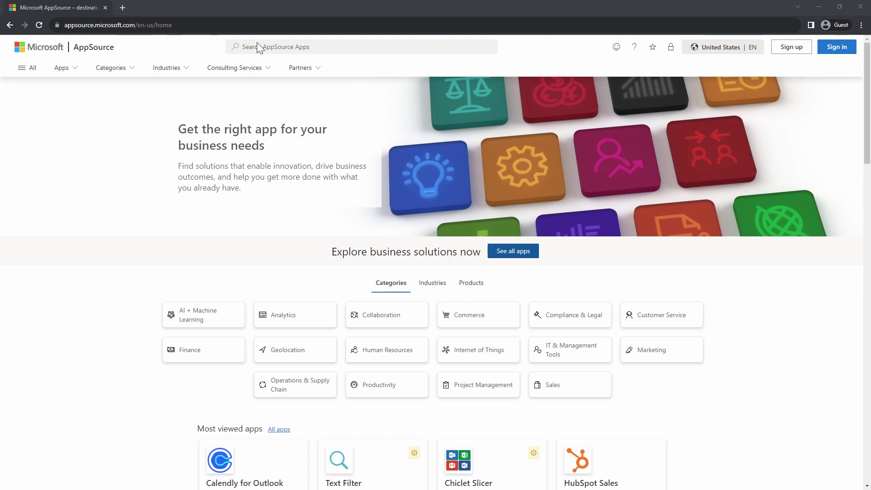
Search AppSource for "Muhimbi PDF Editor" and start getting the app from its result card.
click(312, 48)
text(Mu)
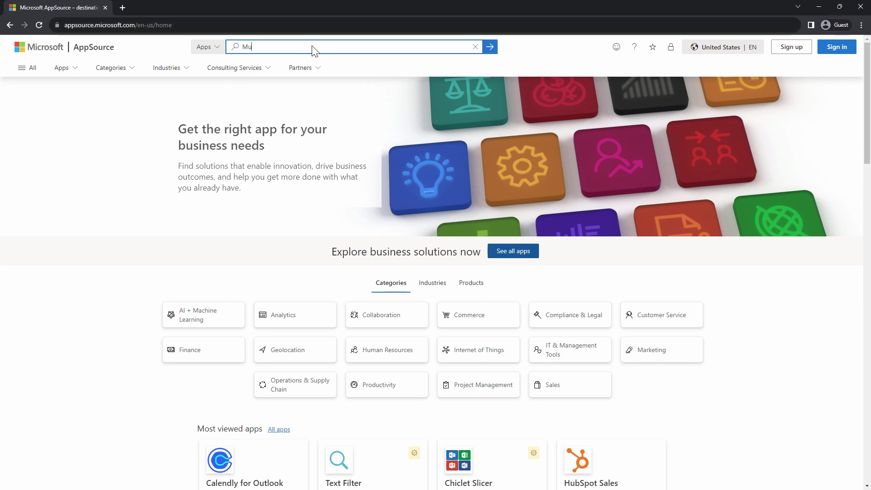
text(himbi PDF Editor)
key(Return)
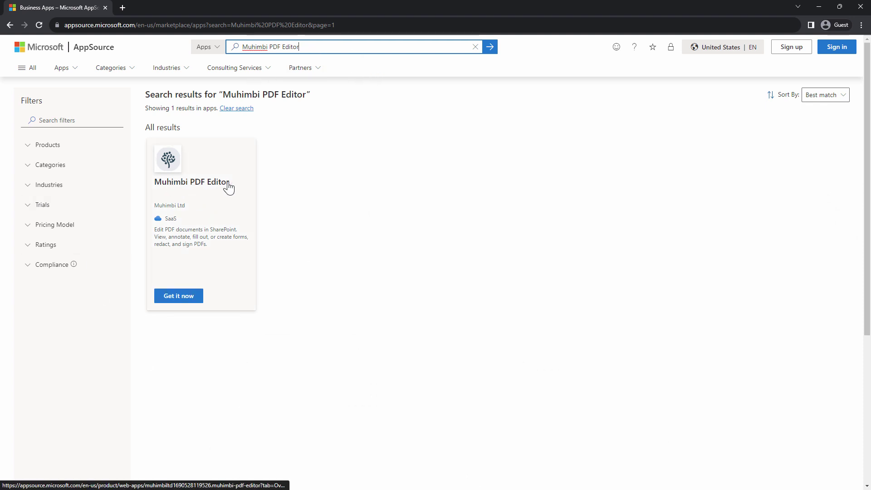
click(177, 296)
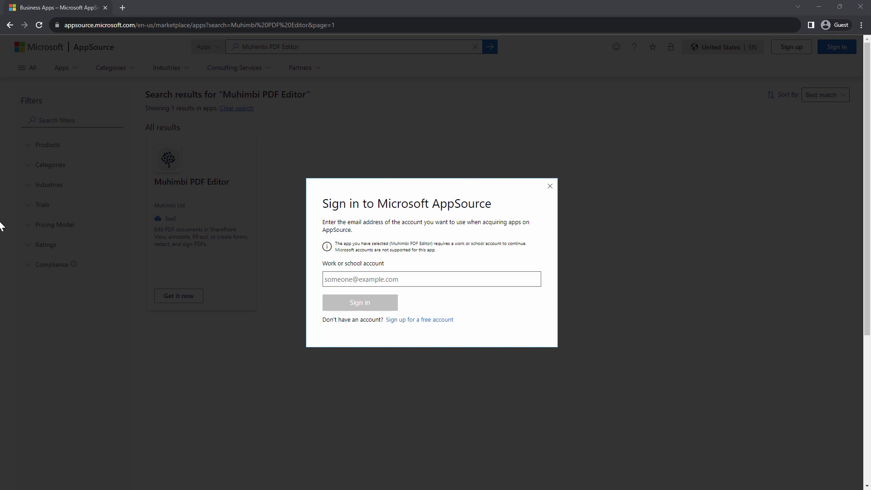
Sign in with the work account's e-mail address and password, and choose to stay signed in.
click(423, 279)
key(ctrl+v)
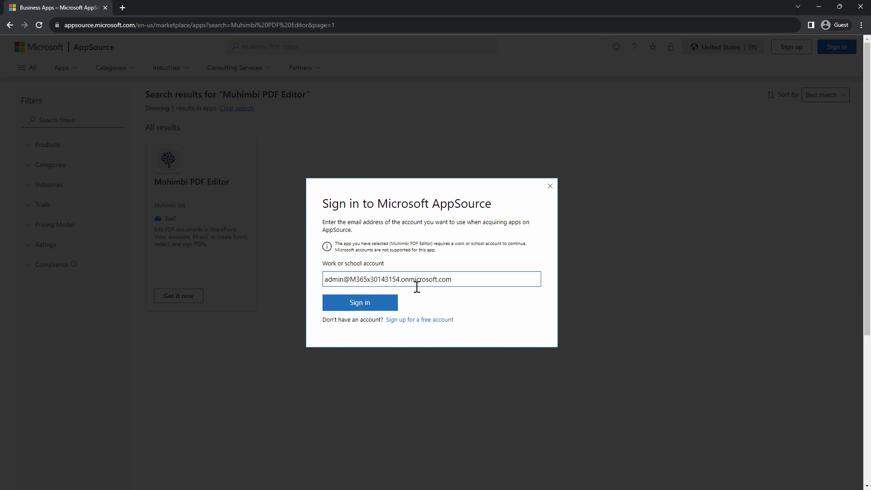
click(376, 310)
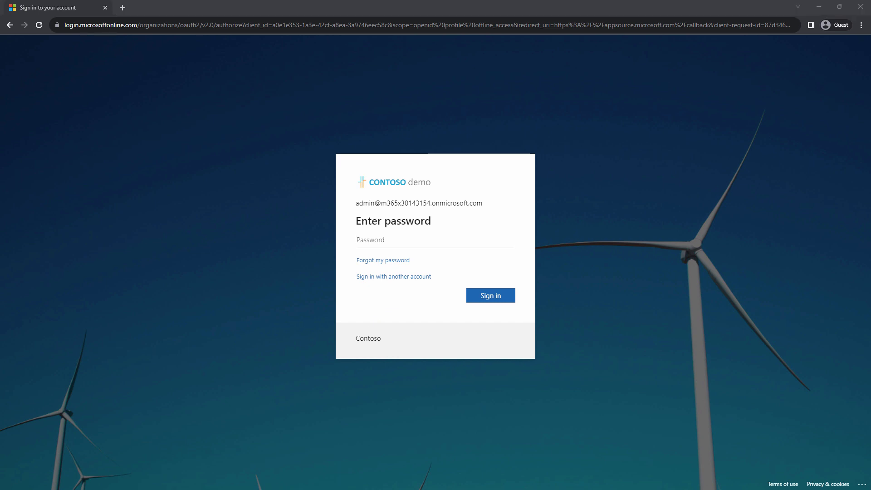
key(ctrl+v)
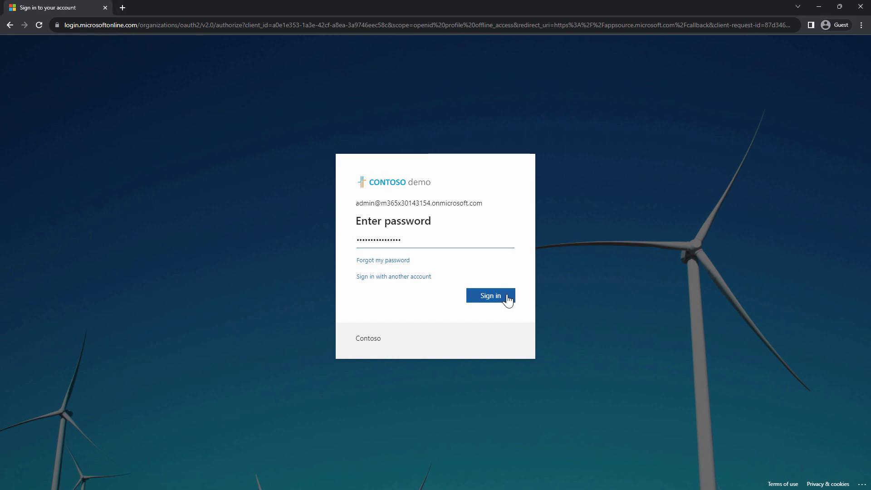
click(507, 300)
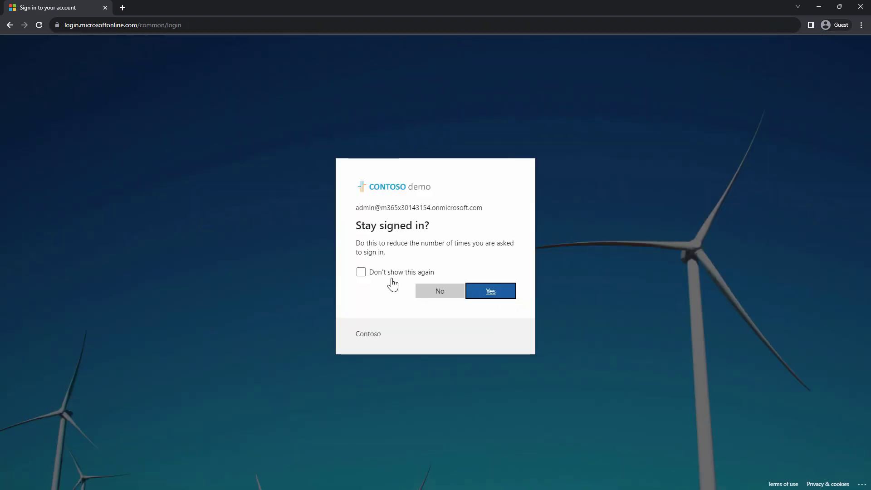
click(485, 291)
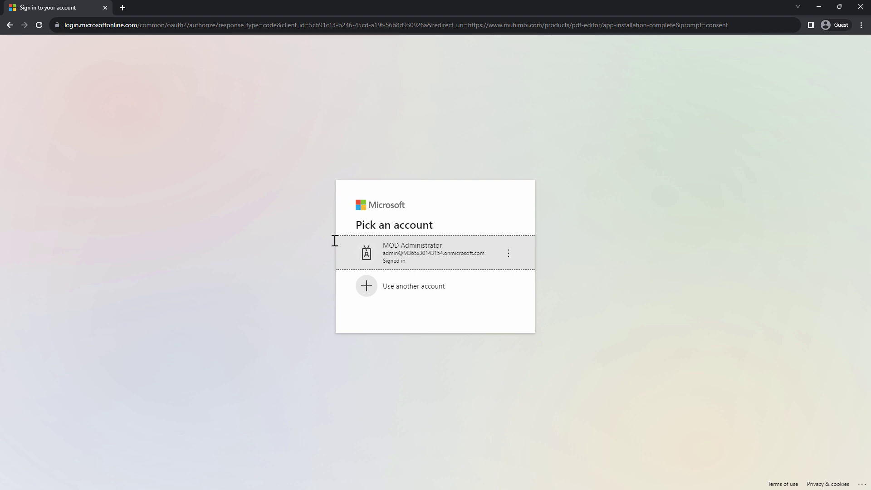
Pick the signed-in administrator account and accept the requested Muhimbi PDF Editor permissions with consent on behalf of the organization.
click(415, 247)
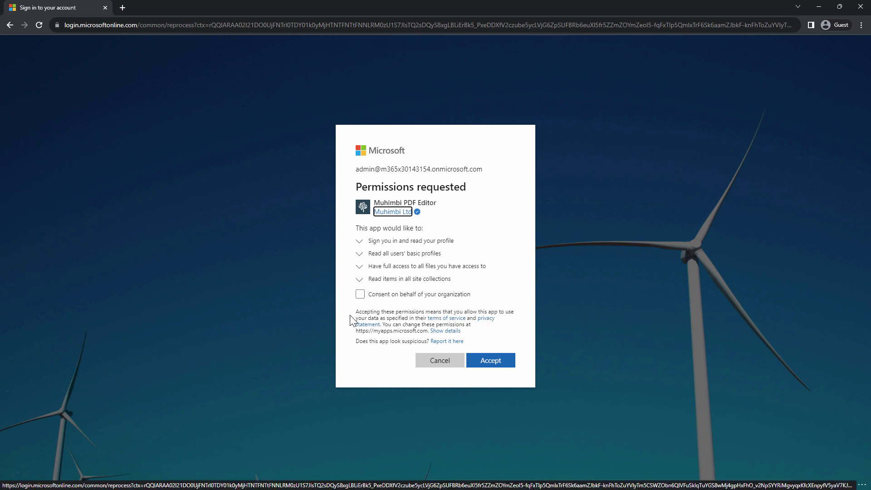
click(412, 294)
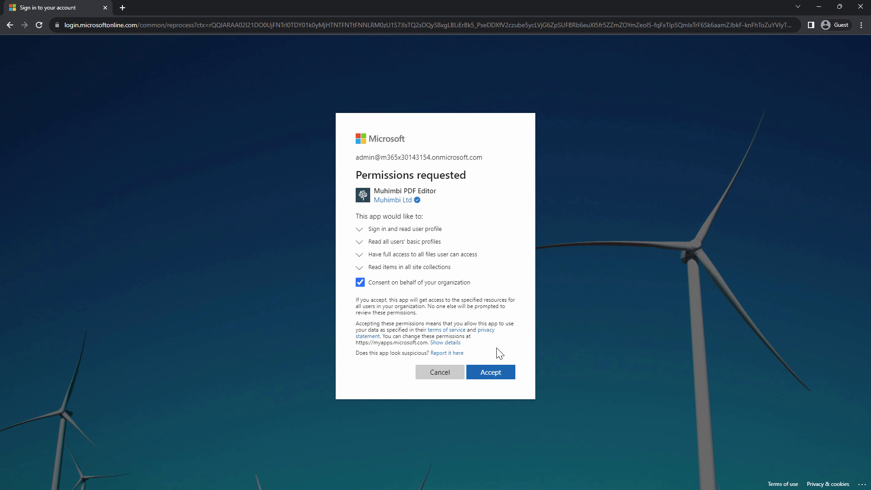
click(498, 373)
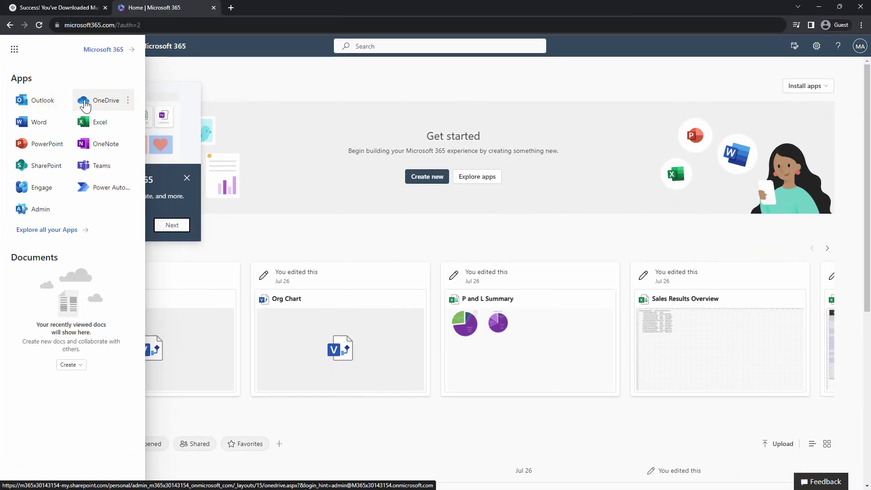
Open OneDrive and load the path /_api/v2.0/drive/apps?forceRefresh=1 on its SharePoint domain.
click(85, 102)
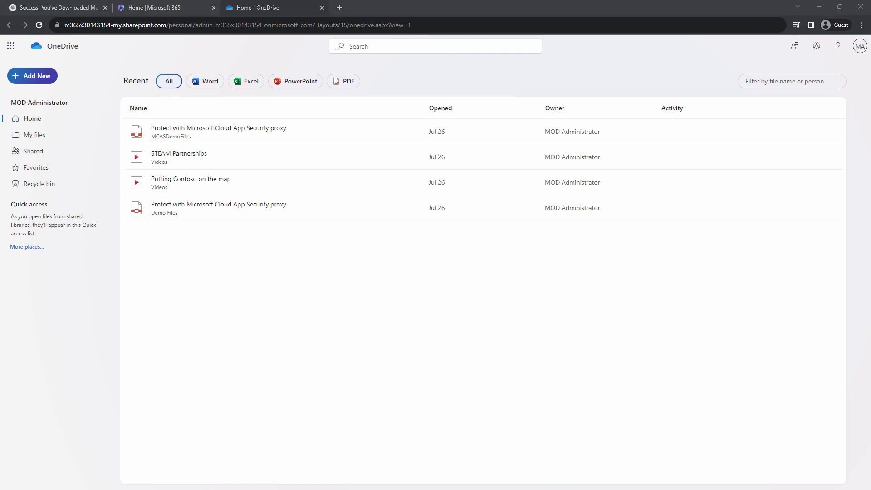
click(261, 25)
text(https://m365x30143154-my.sharepoint.com/_api/v2.0/drive/apps?forceRefresh=1)
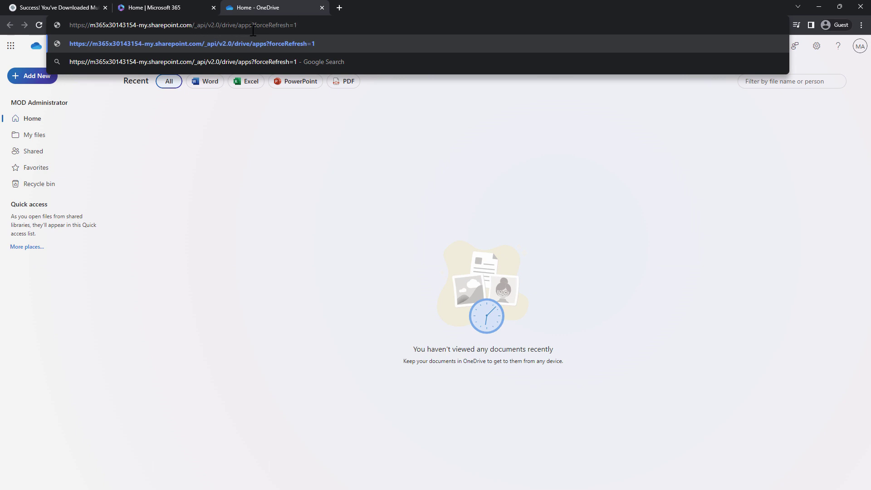
key(Return)
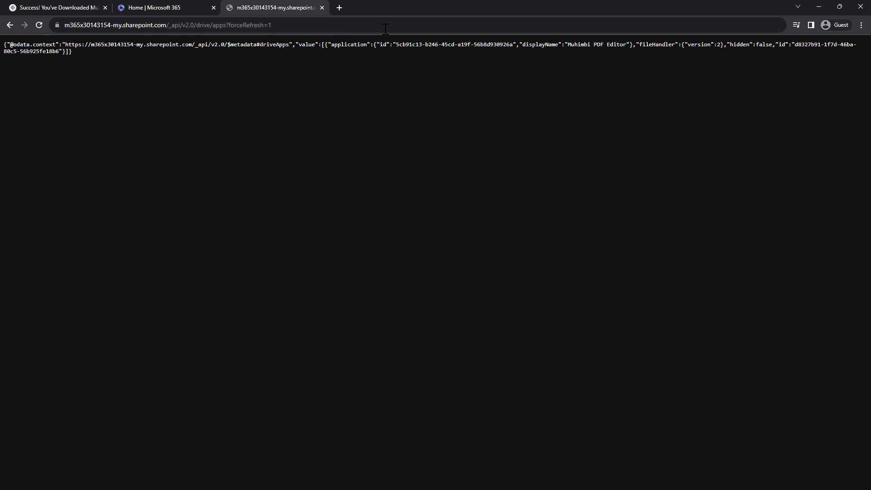
Remove the API path from the address to return to OneDrive, and show My files.
drag(166, 26, 385, 28)
key(BackSpace)
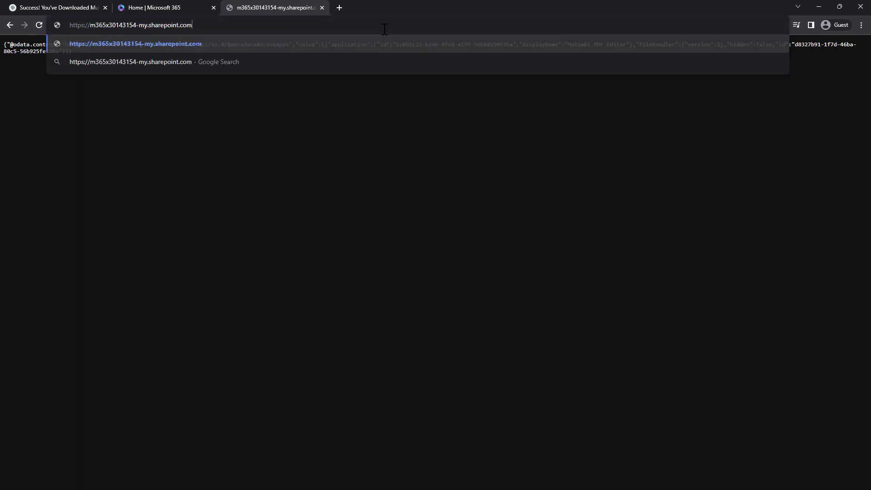
key(Return)
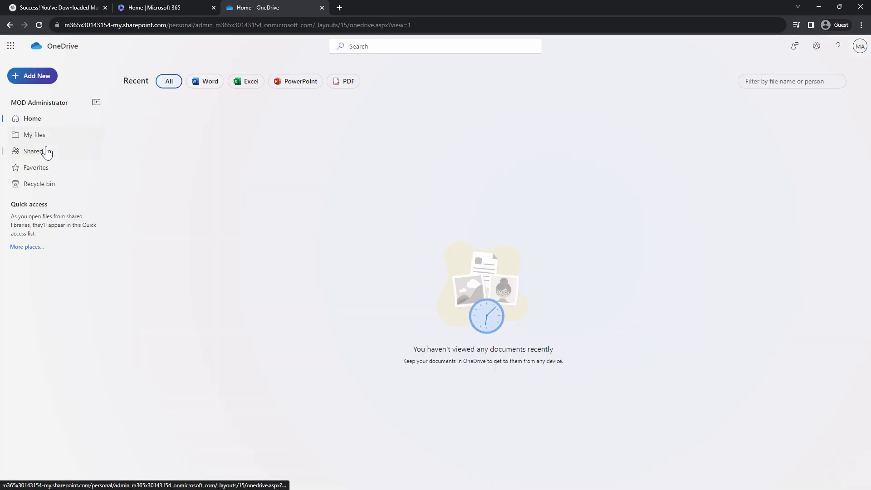
click(40, 136)
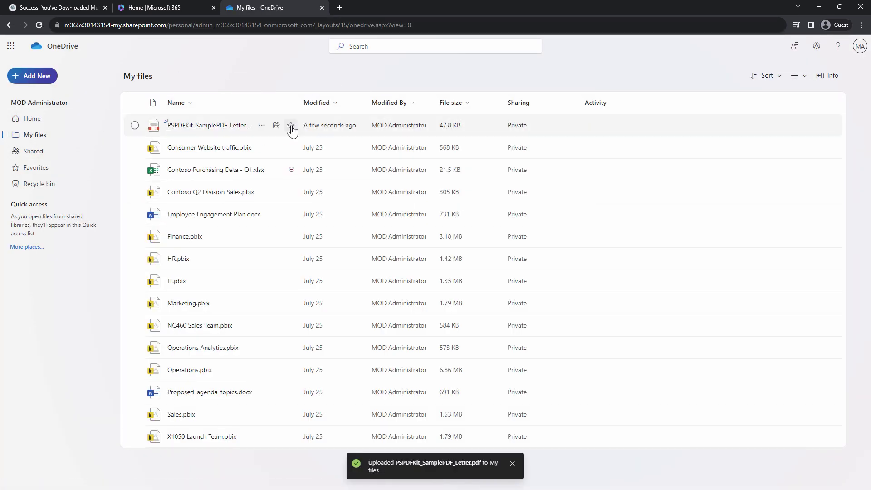
Open PSPDFKit_SamplePDF_Letter.pdf in the PDF Editor to check that it loads, and close the editor page.
click(261, 125)
mouse_move(281, 130)
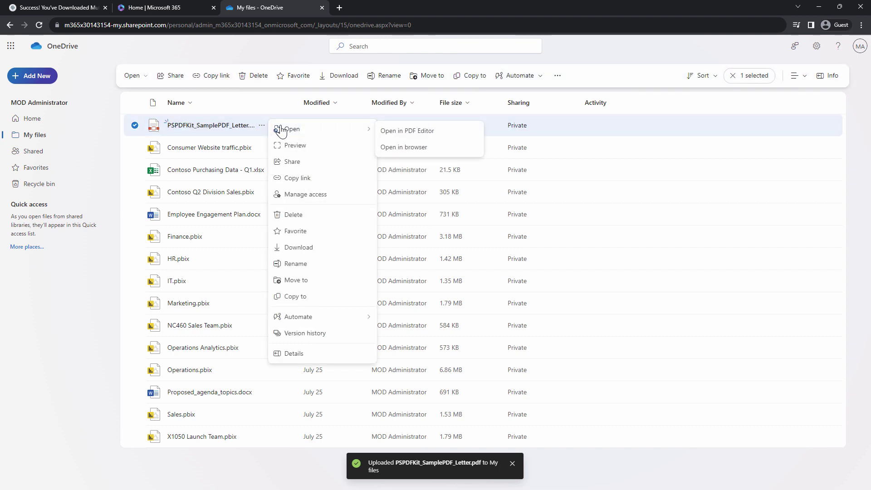
click(440, 133)
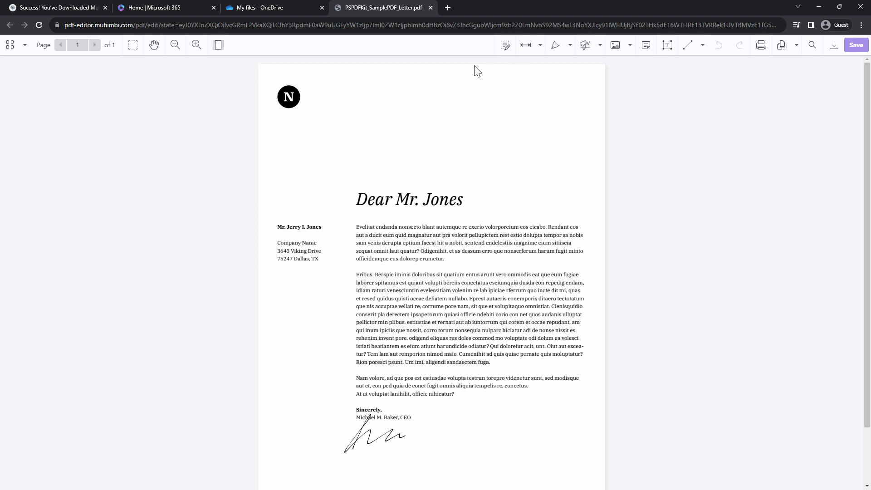
click(430, 8)
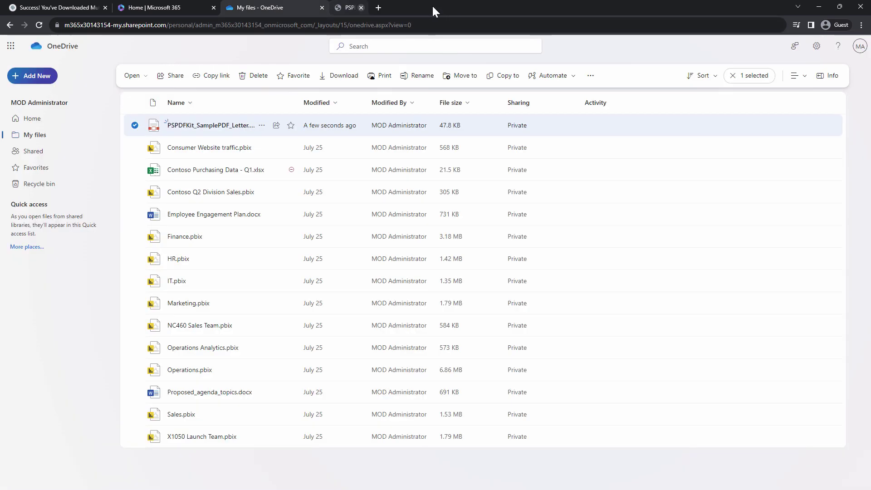
Switch to SharePoint and check the open options of PSPDFKit_SamplePDF_Letter.pdf in The Landing site's Demo Docs library.
click(14, 46)
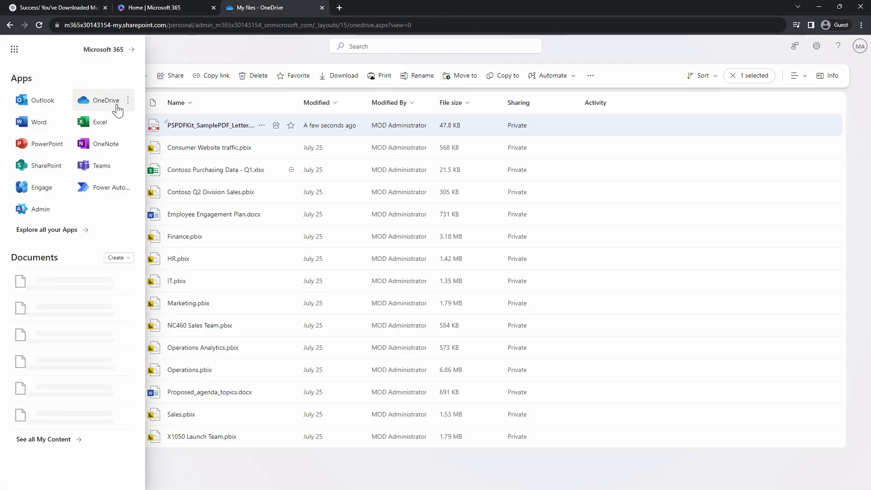
click(46, 165)
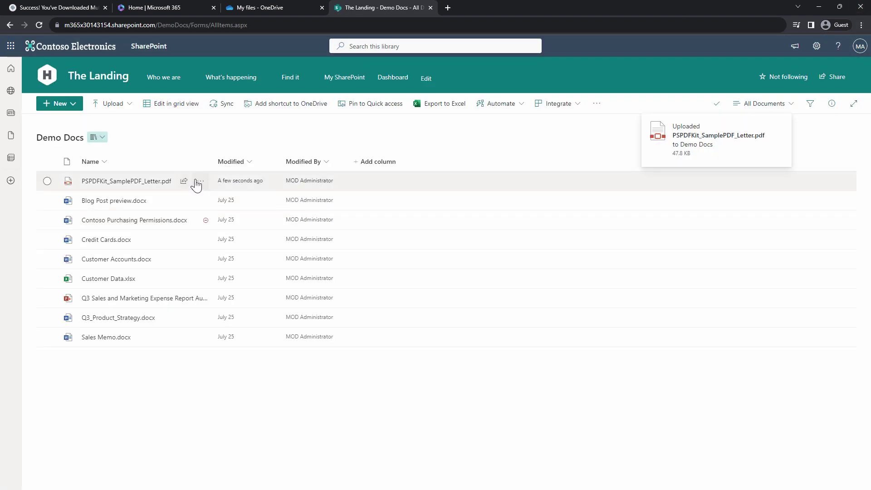
click(199, 185)
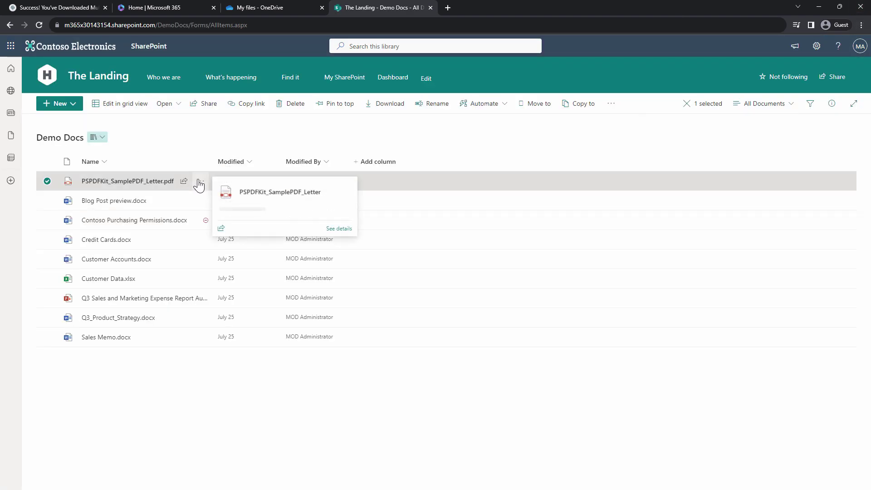
click(200, 182)
mouse_move(214, 182)
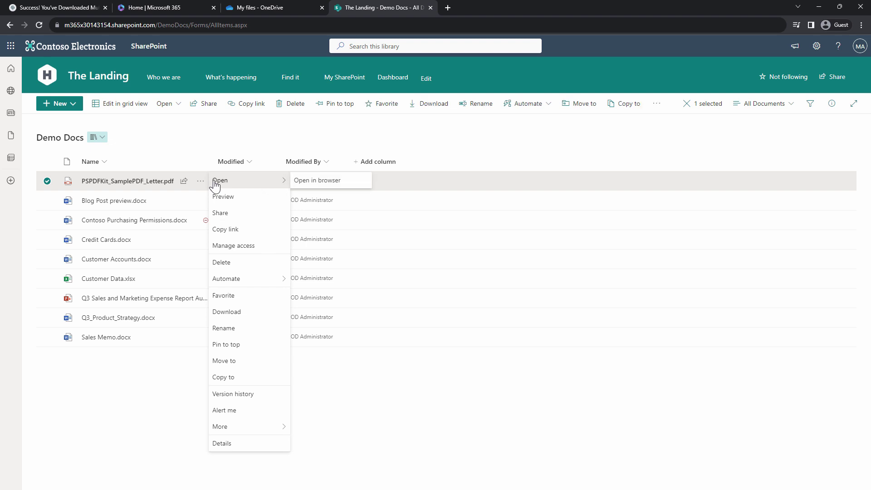
click(121, 420)
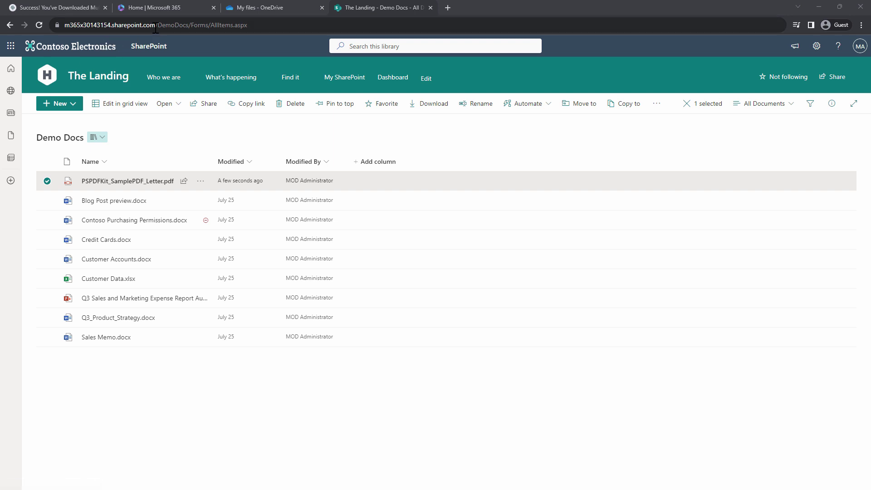
Load /_api/v2.0/drive/apps?adminForceRefresh=1 on the SharePoint domain, reload it once, and return to the Demo Docs library.
drag(156, 25, 377, 35)
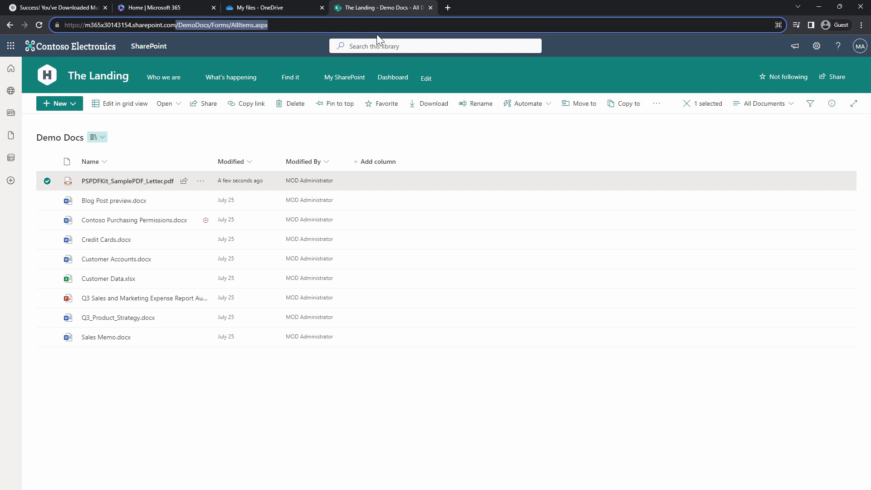
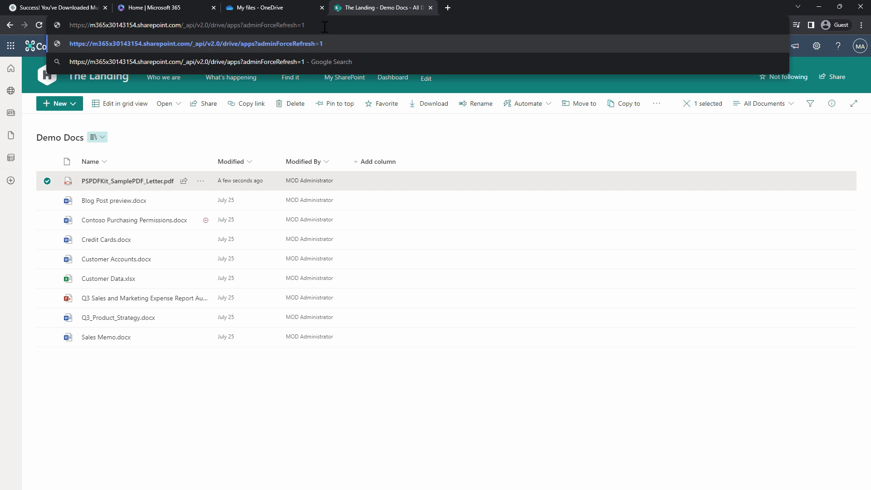
key(Return)
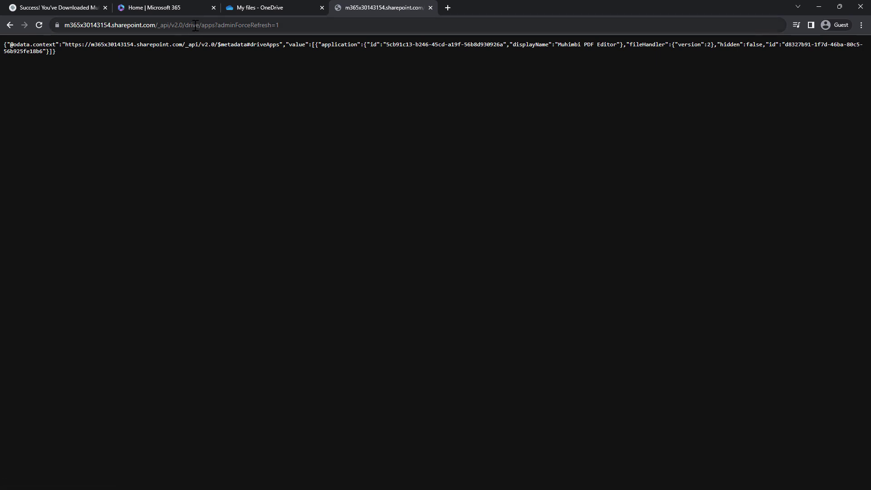
click(321, 25)
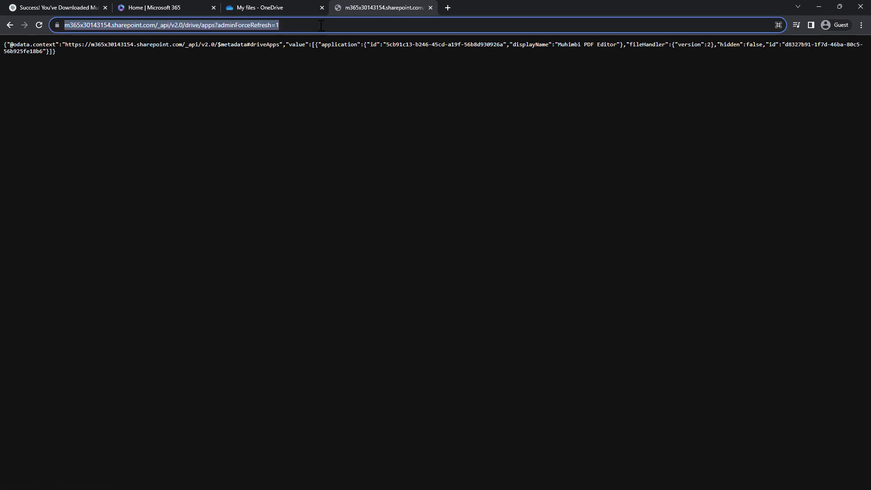
key(Return)
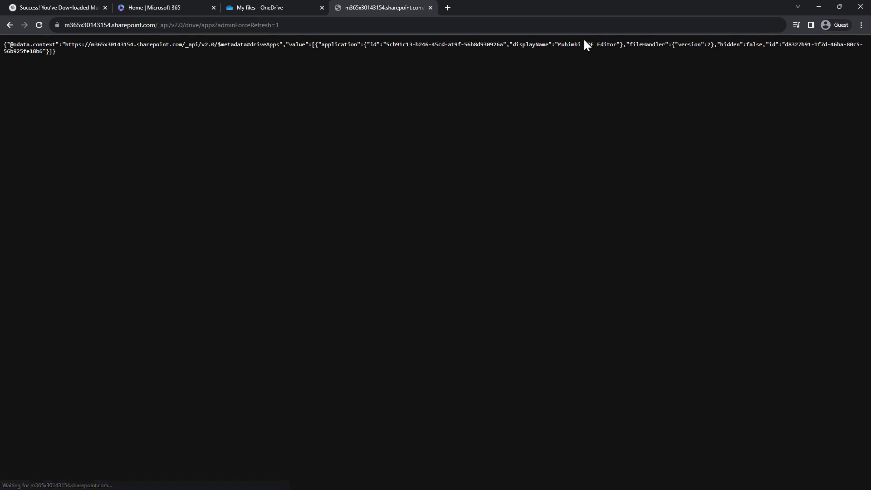
drag(558, 45, 618, 44)
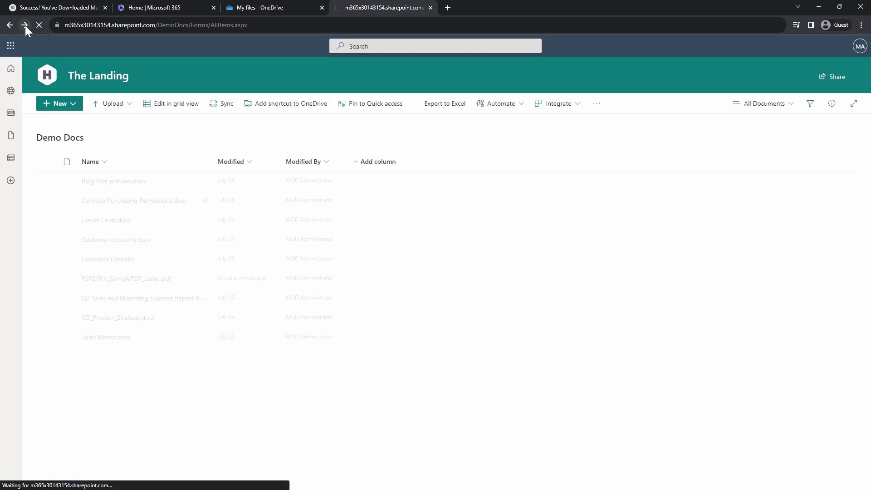
click(9, 25)
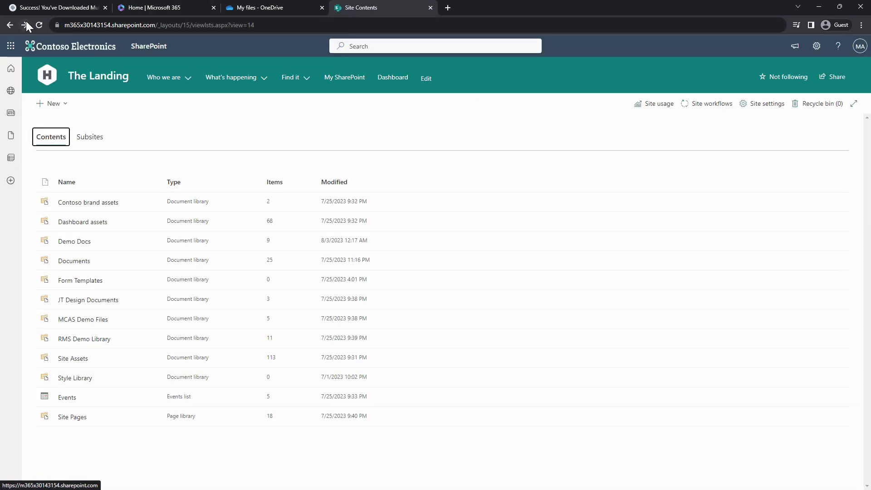
click(25, 23)
Close the Next steps pane and show the Demo Docs page's application storage in the browser developer tools.
click(858, 72)
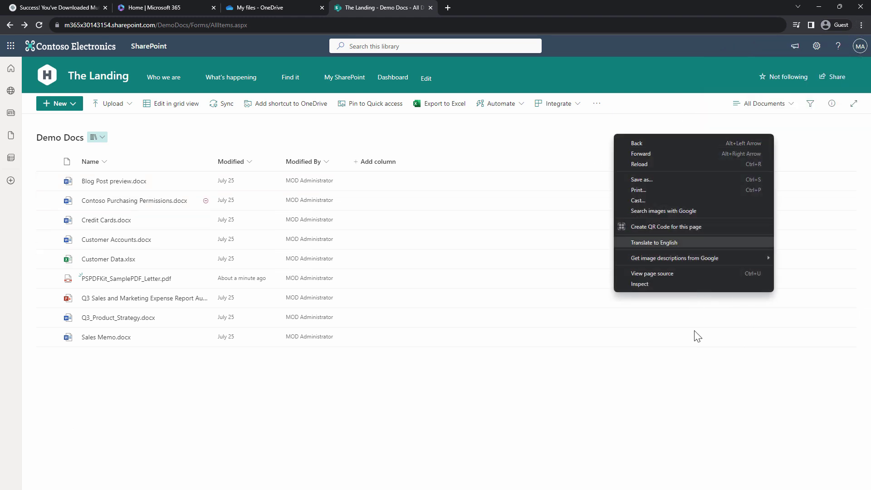
click(665, 286)
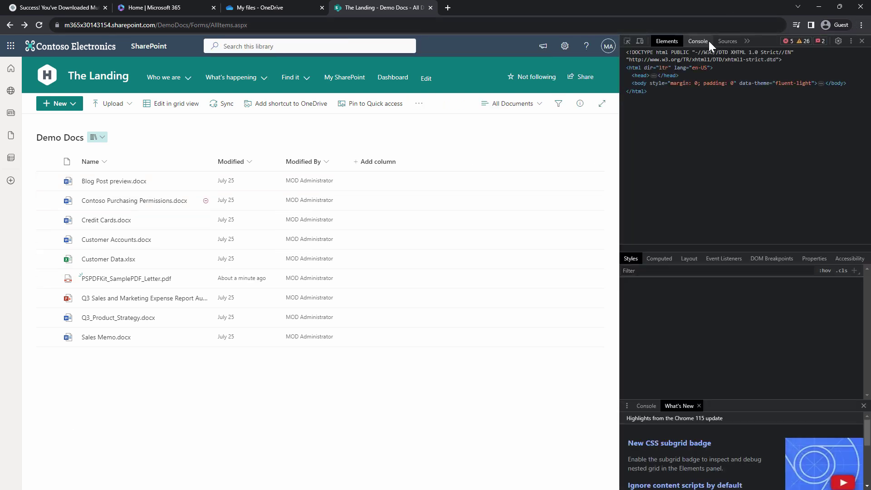
click(746, 41)
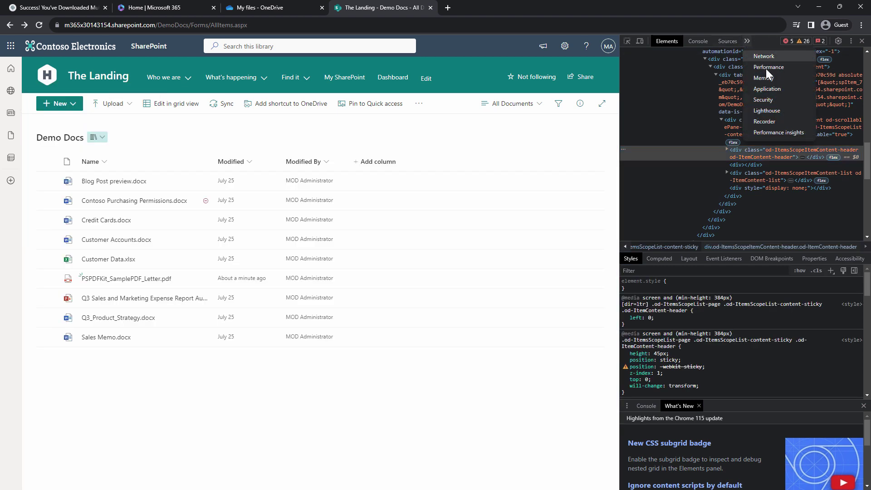
click(773, 88)
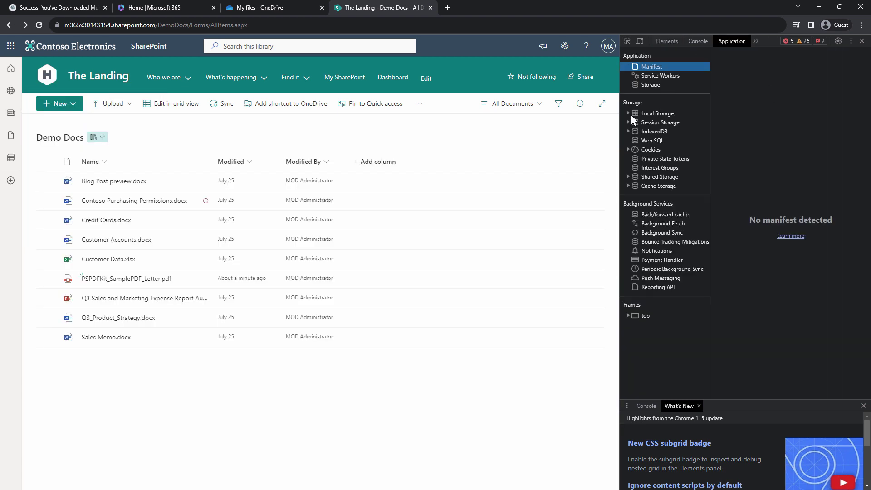
Clear the SharePoint domain's entries from both Local Storage and Session Storage.
click(633, 115)
click(630, 113)
click(660, 124)
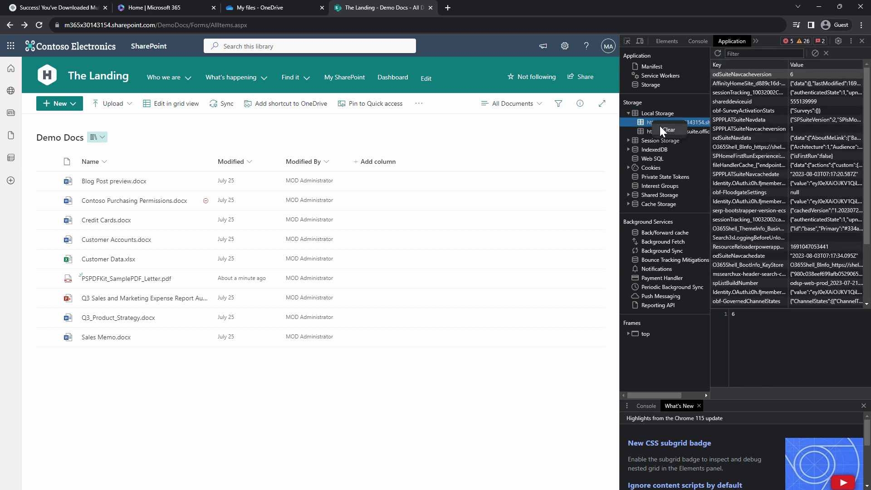
click(629, 140)
click(648, 148)
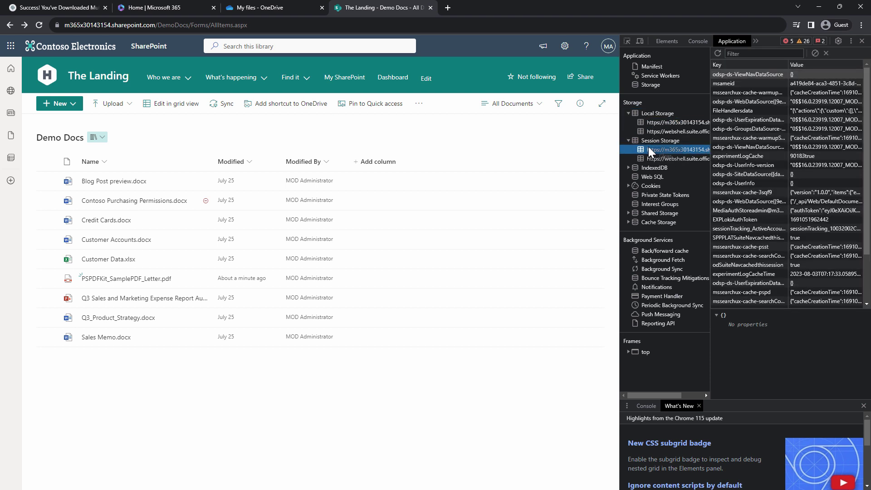
Reload the Demo Docs page, repeat it as a hard reload, and close the developer tools.
click(39, 26)
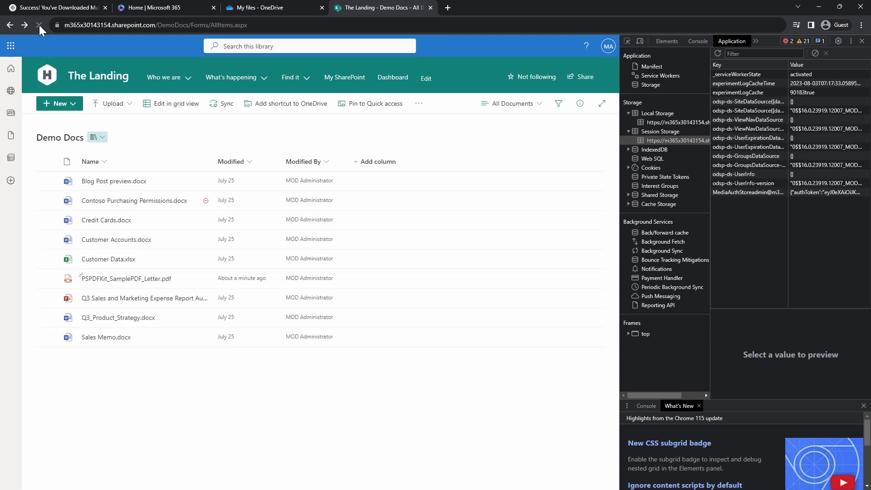
right_click(39, 25)
click(73, 58)
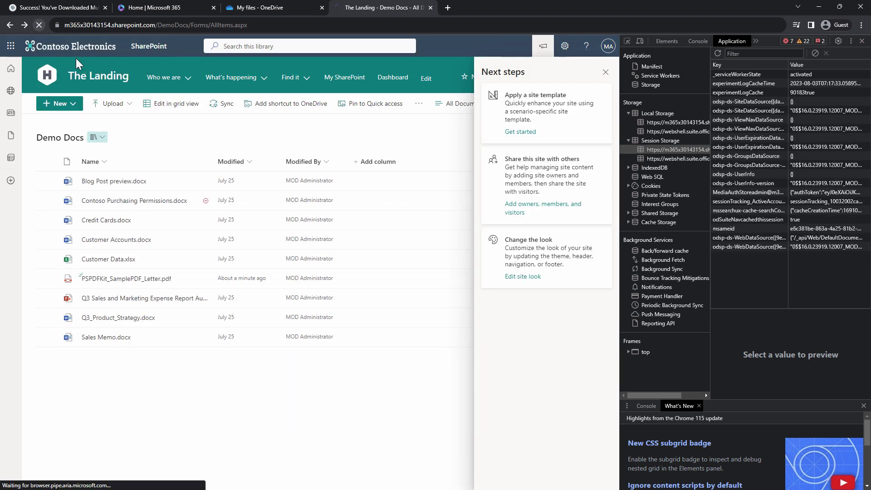
click(863, 41)
Check the open options of PSPDFKit_SamplePDF_Letter.pdf in Demo Docs for the PDF Editor entry.
click(200, 278)
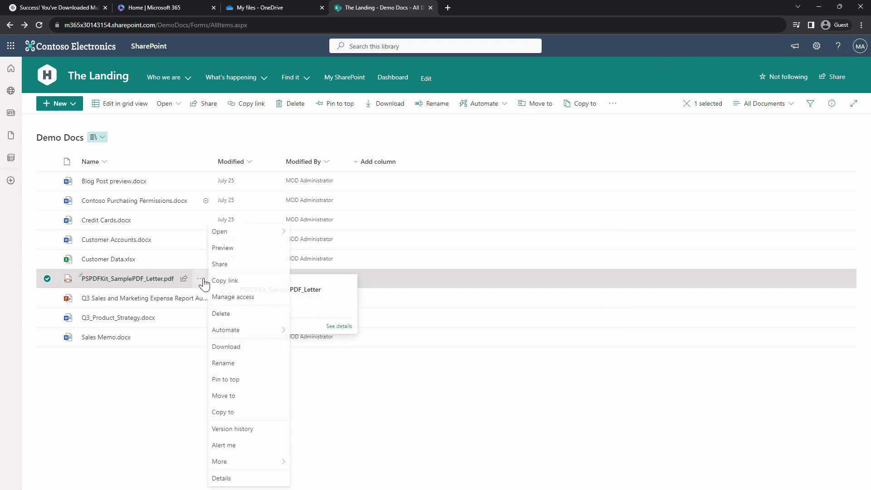
mouse_move(241, 225)
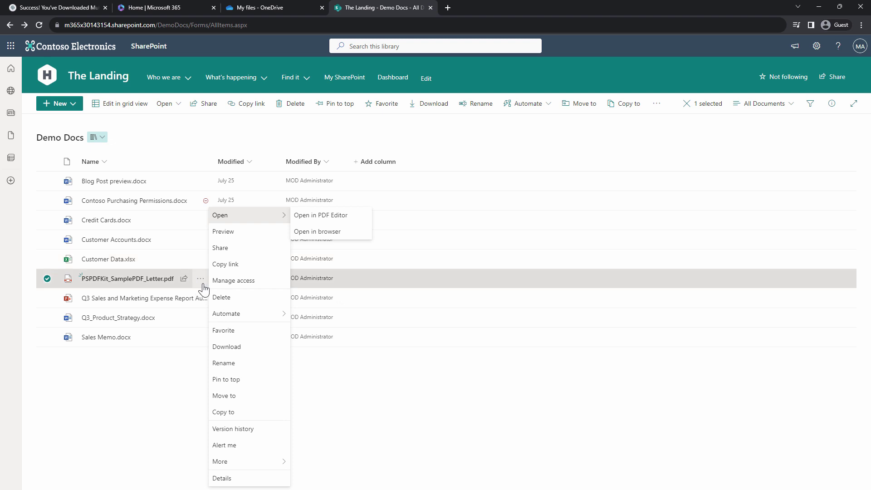
click(157, 376)
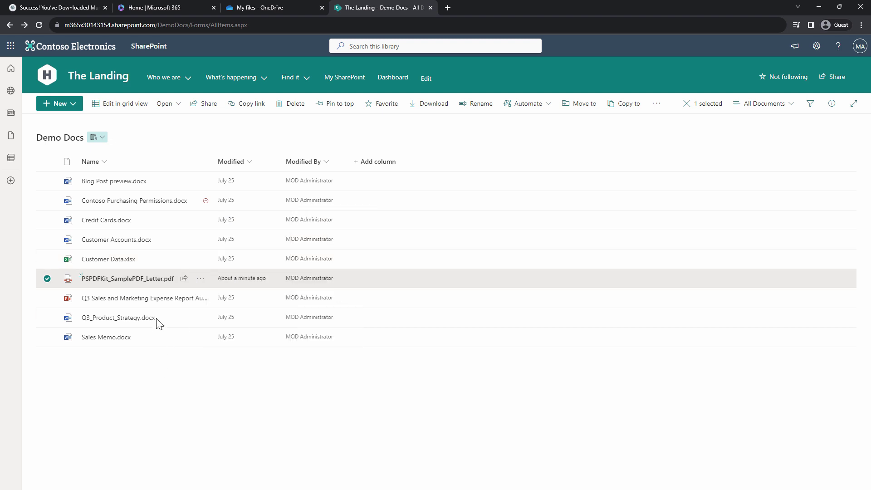
Open PSPDFKit_SamplePDF_Letter.pdf in the PDF Editor and draw a rectangle annotation around the letter's greeting heading.
click(143, 282)
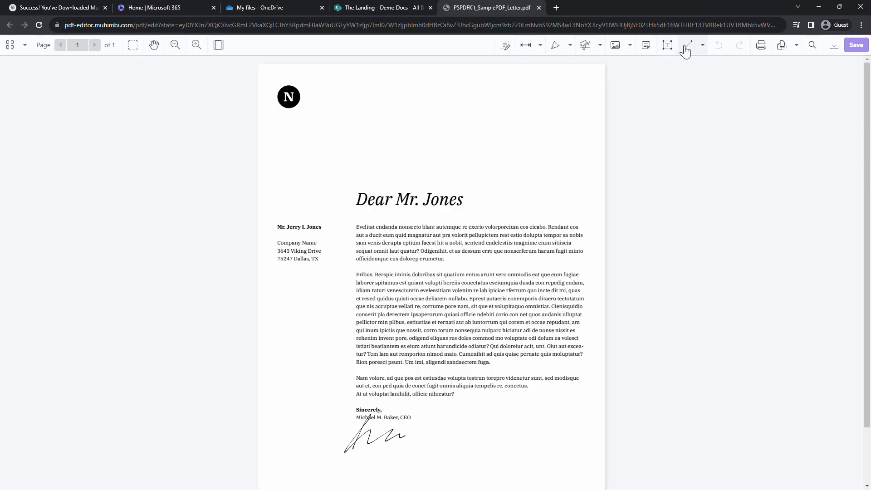
click(701, 45)
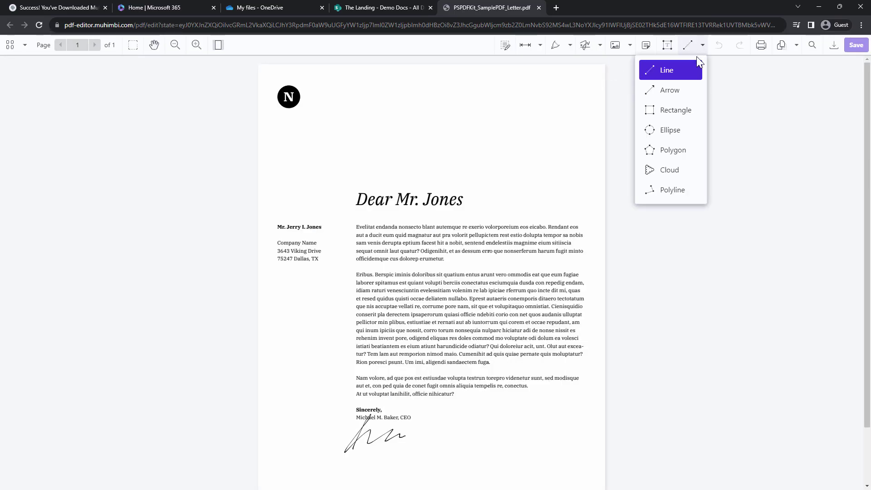
click(683, 113)
drag(357, 184, 493, 218)
drag(388, 189, 383, 189)
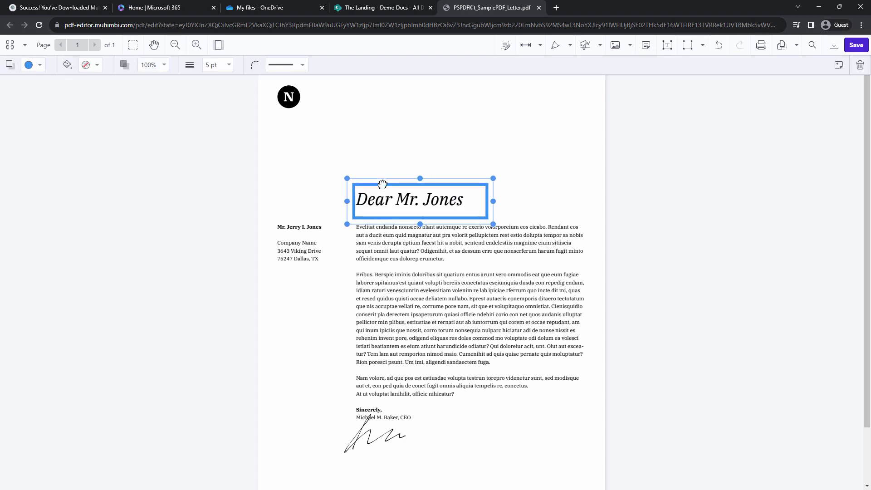
Highlight the first two lines of the letter's opening paragraph with a yellow freehand highlighter stroke.
click(570, 45)
click(509, 89)
drag(354, 229, 581, 230)
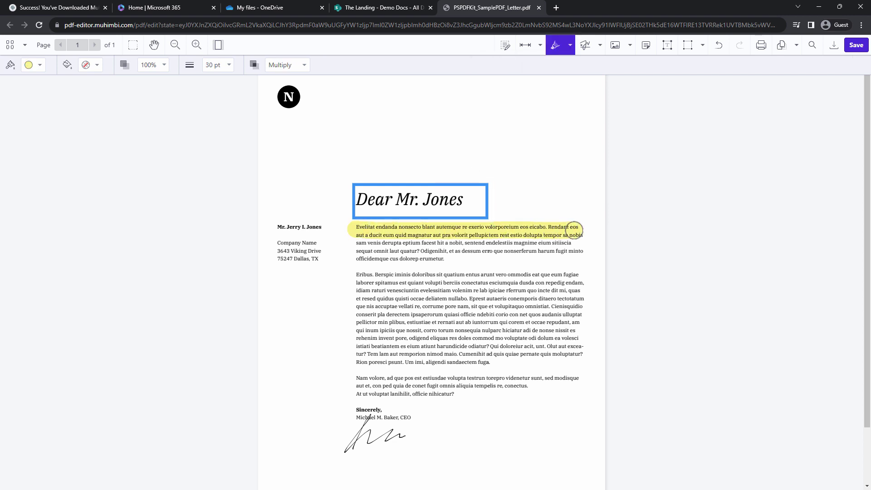
Edit the document text so the greeting heading reads "Dear," followed by the new recipient's first name.
click(505, 49)
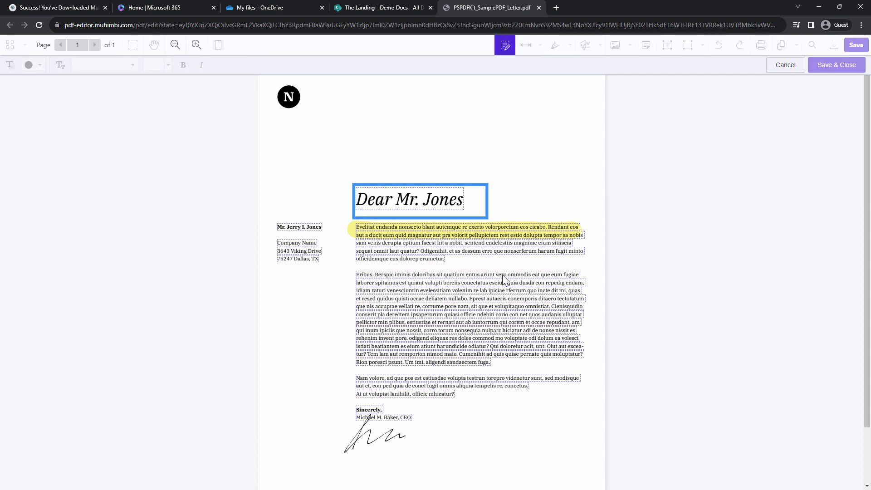
click(362, 200)
drag(358, 199, 464, 203)
text(Dear, Clavin)
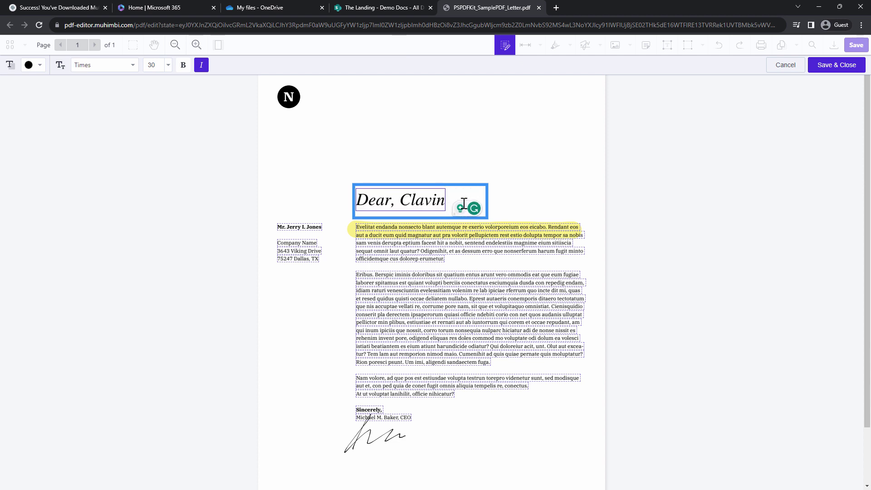
Replace the addressee name after "Mr." above the company name with the new recipient's full name, and save the text edits.
click(297, 228)
double_click(298, 229)
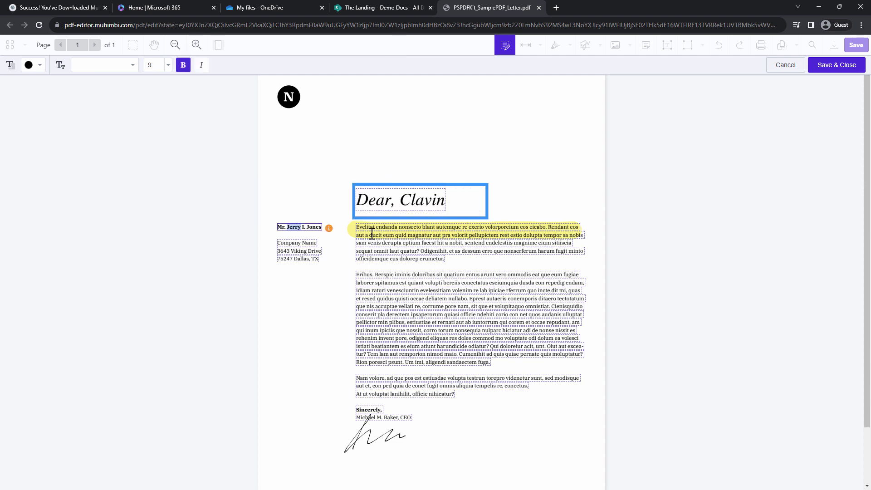
text(Clavin)
drag(303, 227, 325, 233)
key(BackSpace)
click(836, 68)
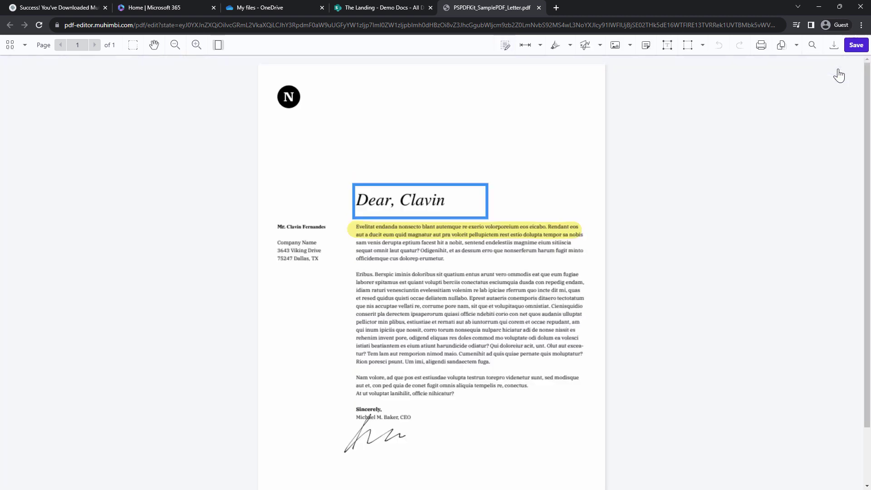
Save the annotated PDF, close it, and reopen PSPDFKit_SamplePDF_Letter.pdf from Demo Docs to check the saved edits.
click(856, 45)
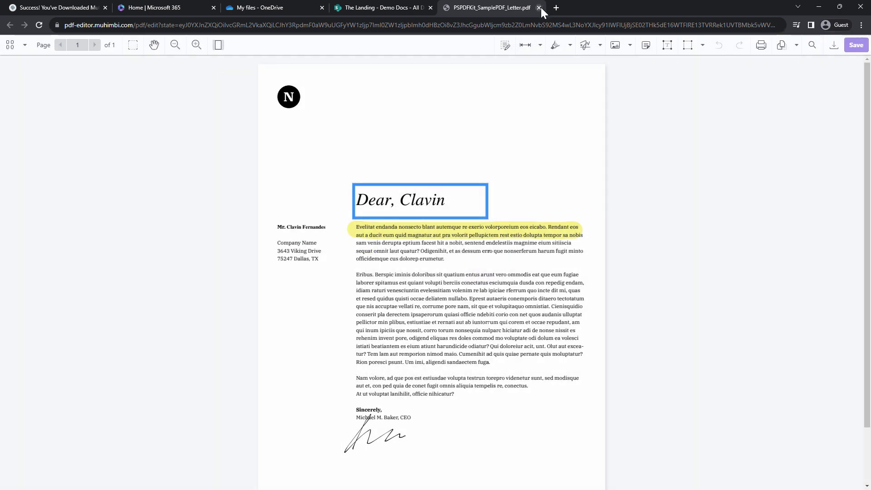
click(539, 7)
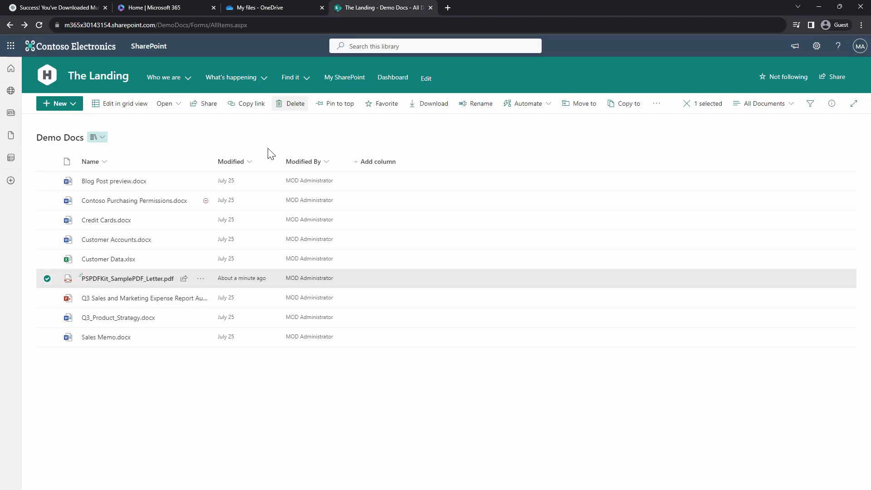
click(134, 282)
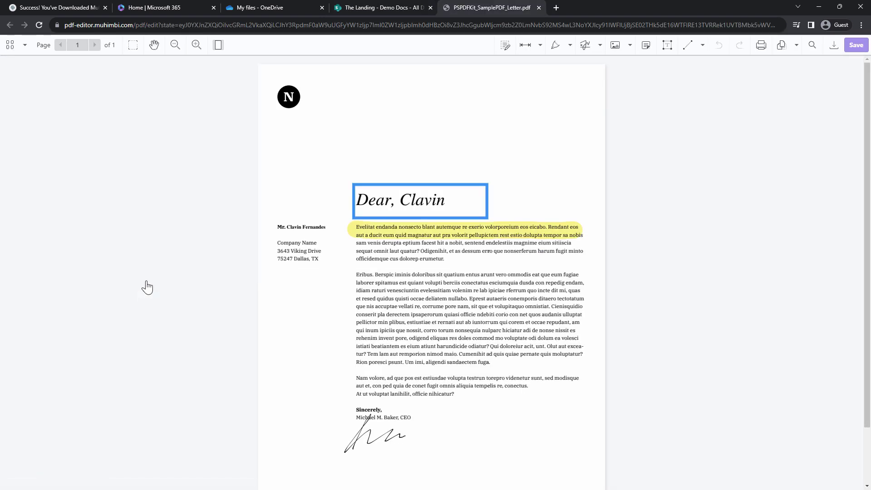